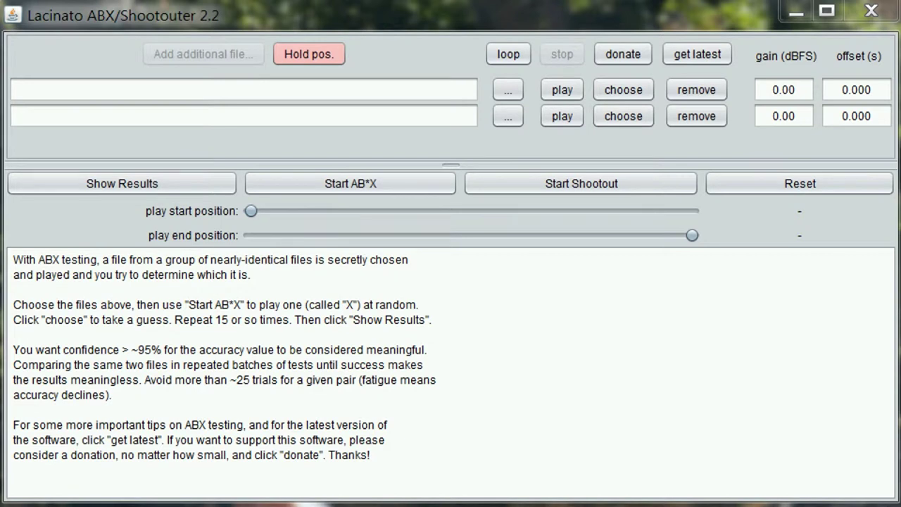
Load r.wav, s.wav, t.wav and u.wav as files A–D and enlarge the panel to show all four.
left_click_drag(493, 1, 128, 98)
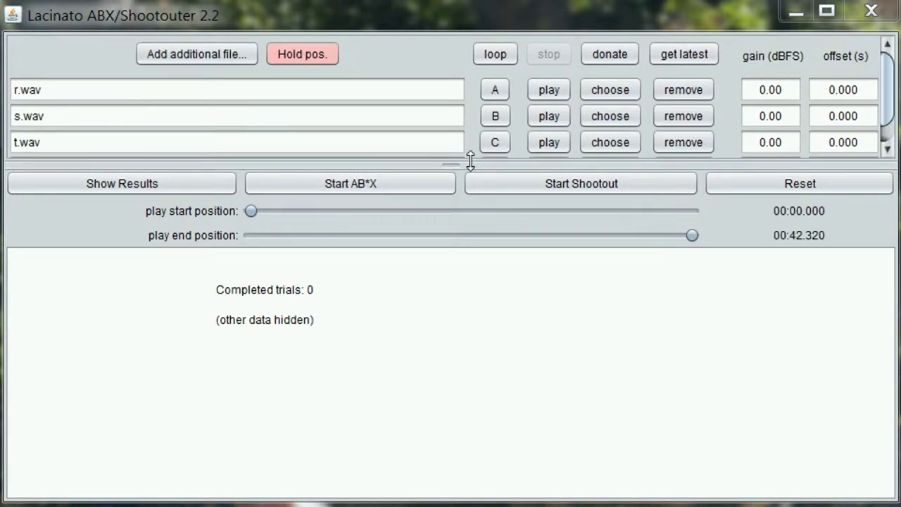
left_click_drag(470, 164, 466, 202)
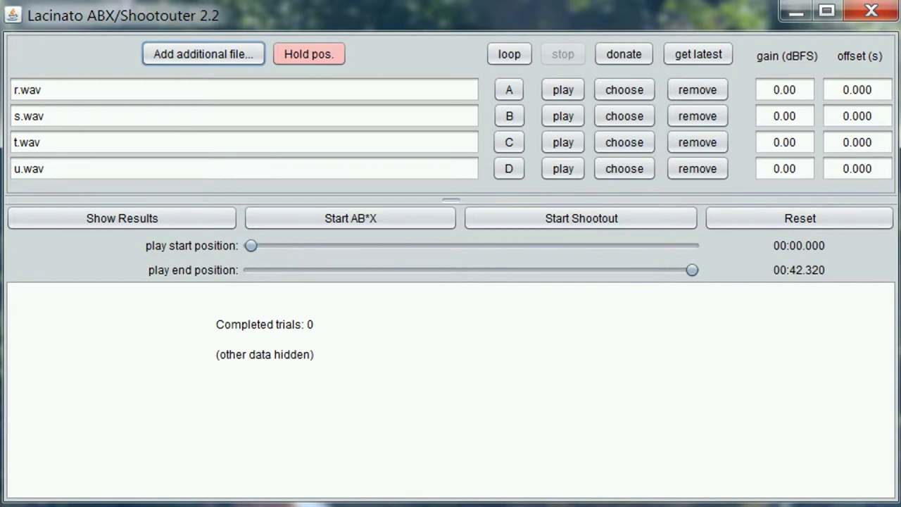
key("Tab")
key("Tab")
key("Tab")
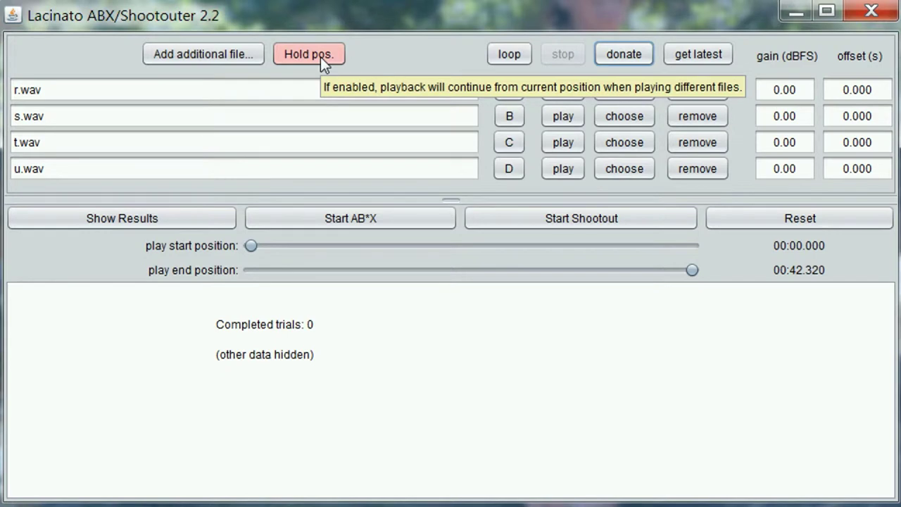
Turn on looping, start Shootout #1, and play each of the four shuffled files.
left_click(503, 55)
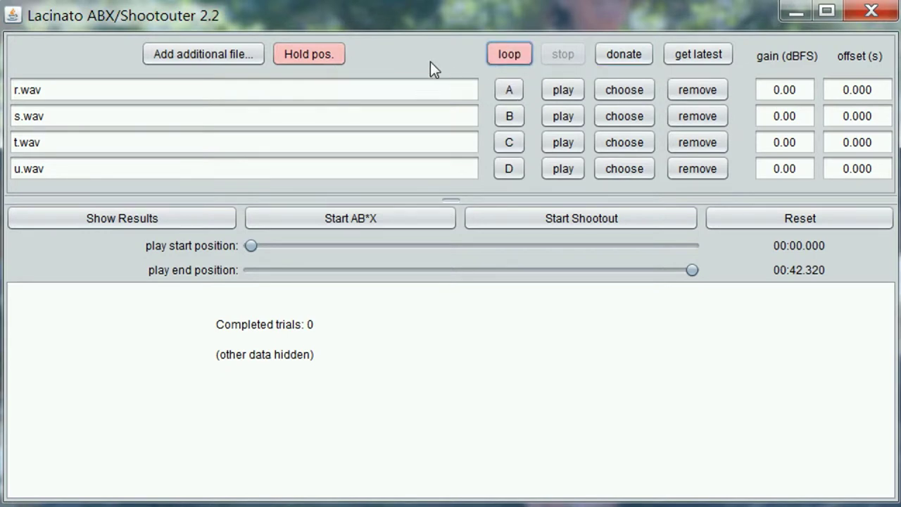
left_click(594, 221)
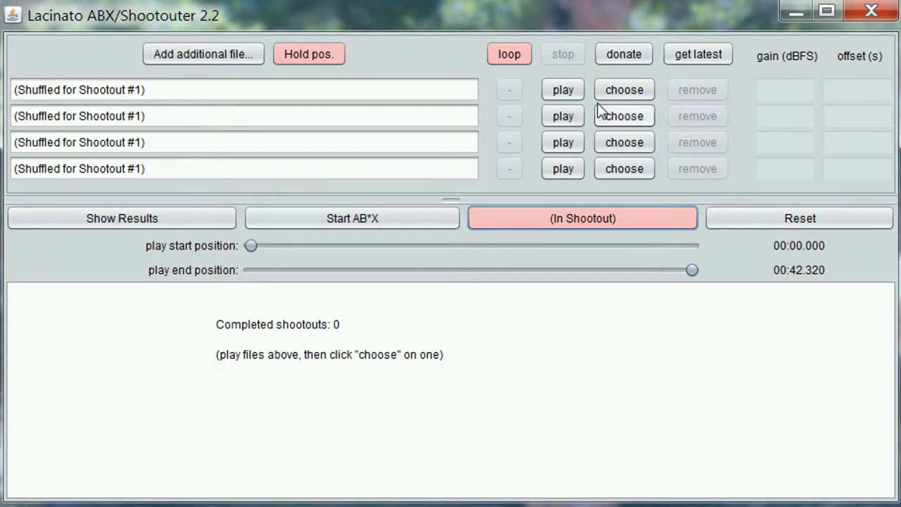
left_click(566, 95)
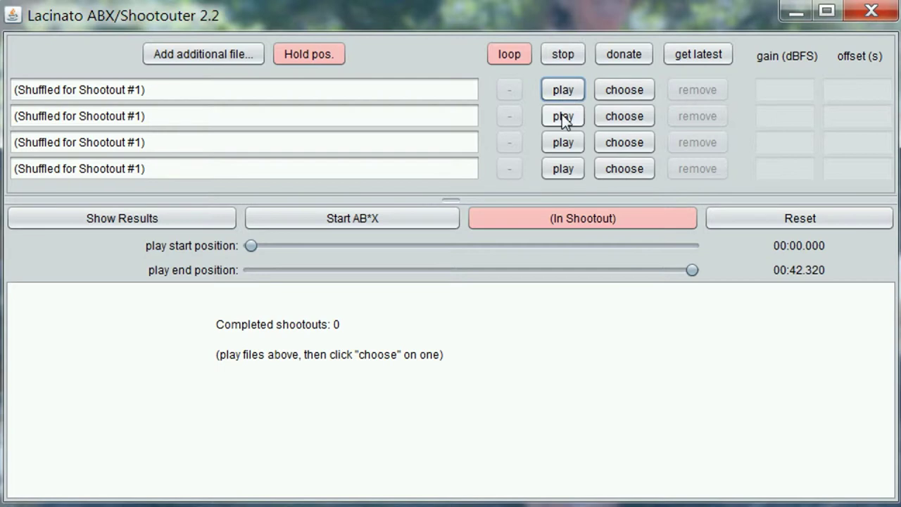
left_click(563, 117)
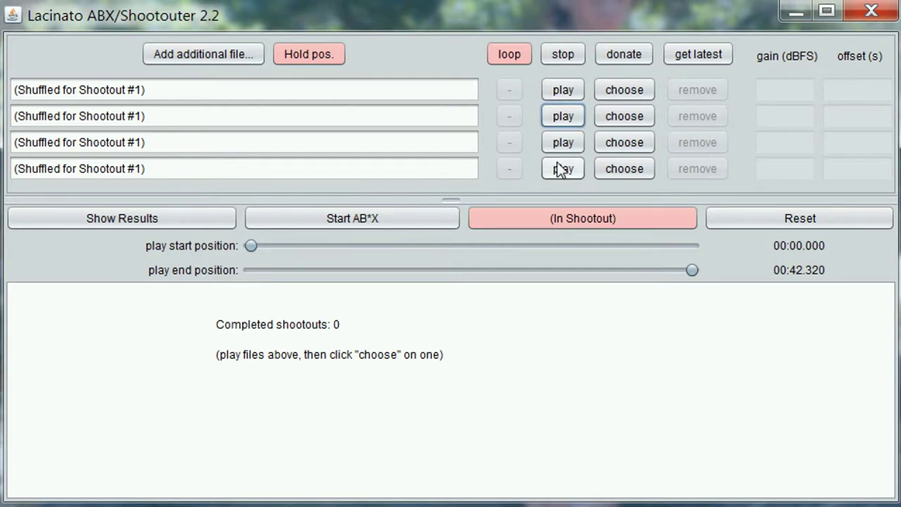
left_click(564, 143)
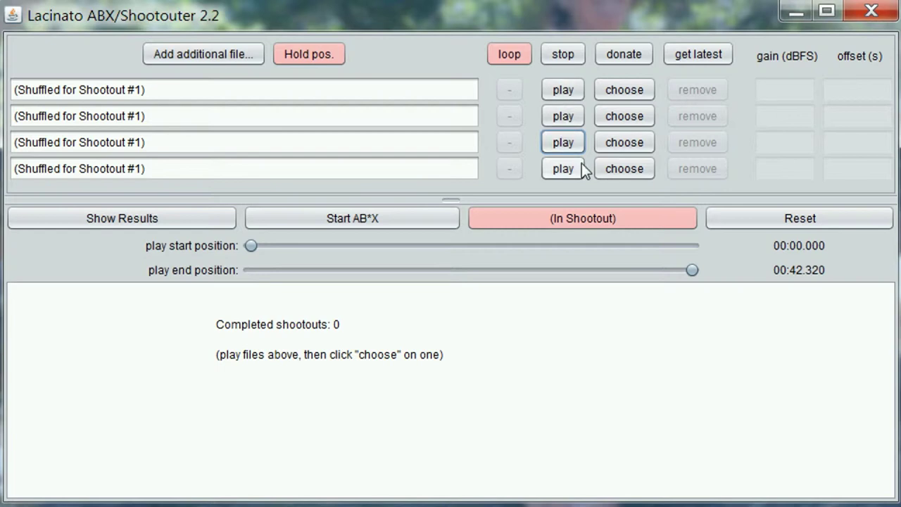
left_click(568, 170)
Replay all four shuffled files, stop playback, and turn hold position off.
left_click(574, 88)
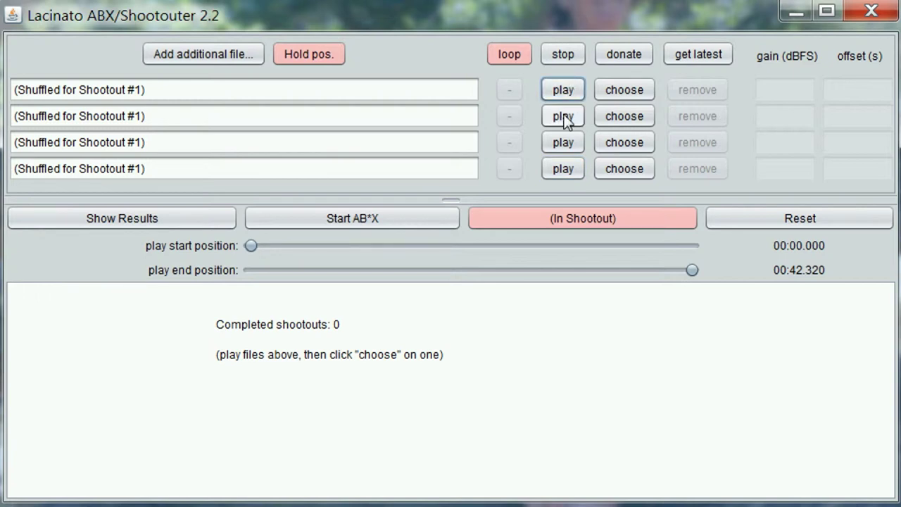
left_click(568, 120)
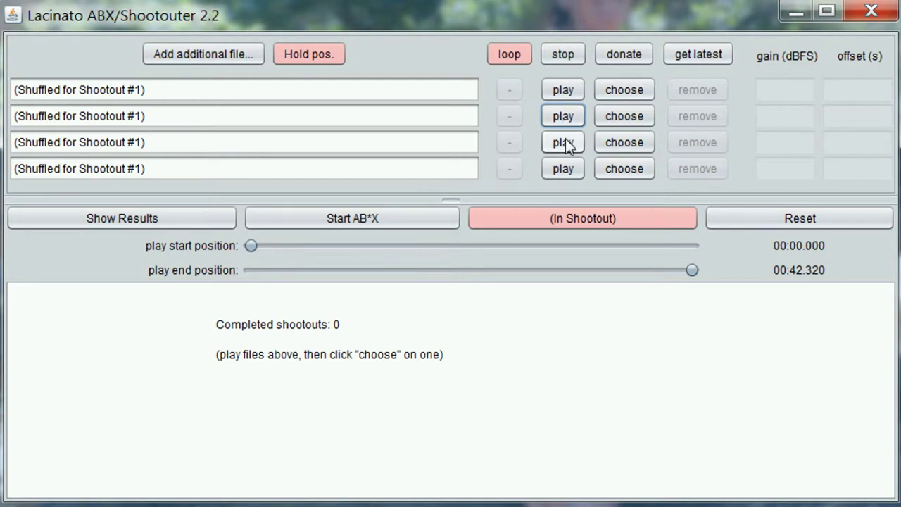
left_click(565, 141)
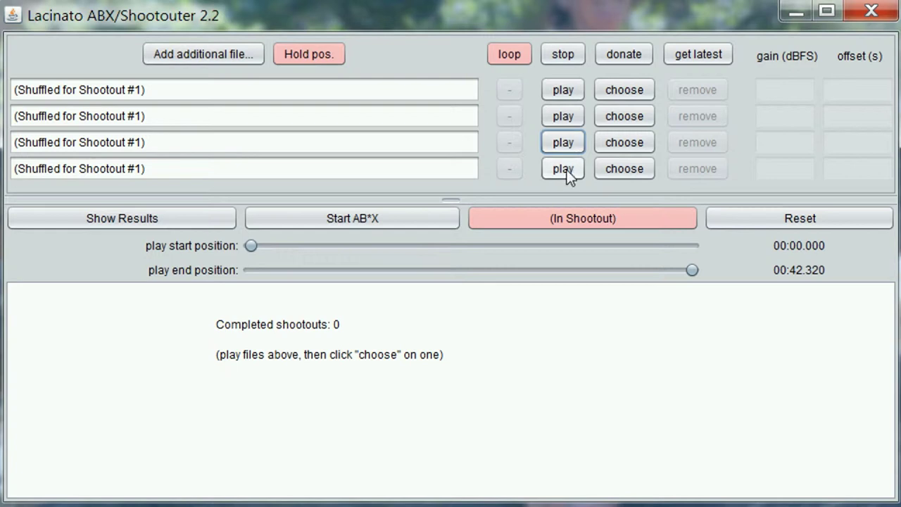
left_click(567, 171)
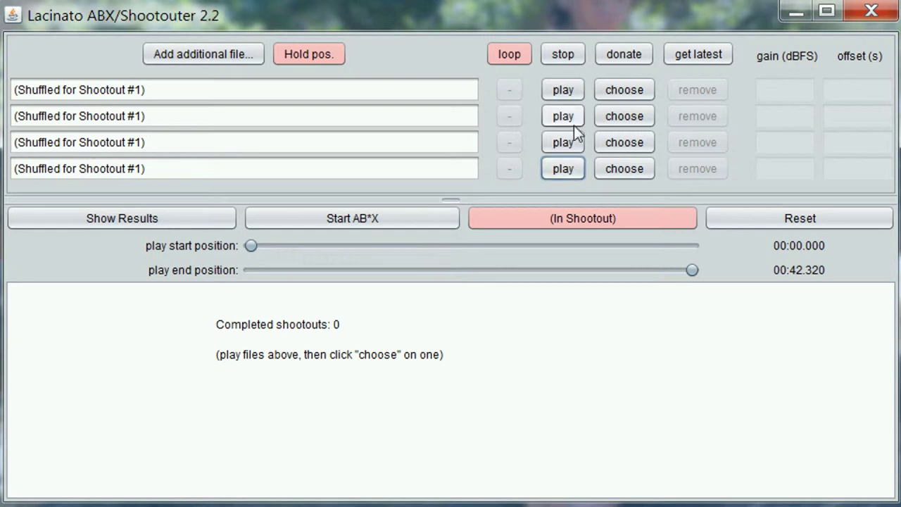
left_click(563, 55)
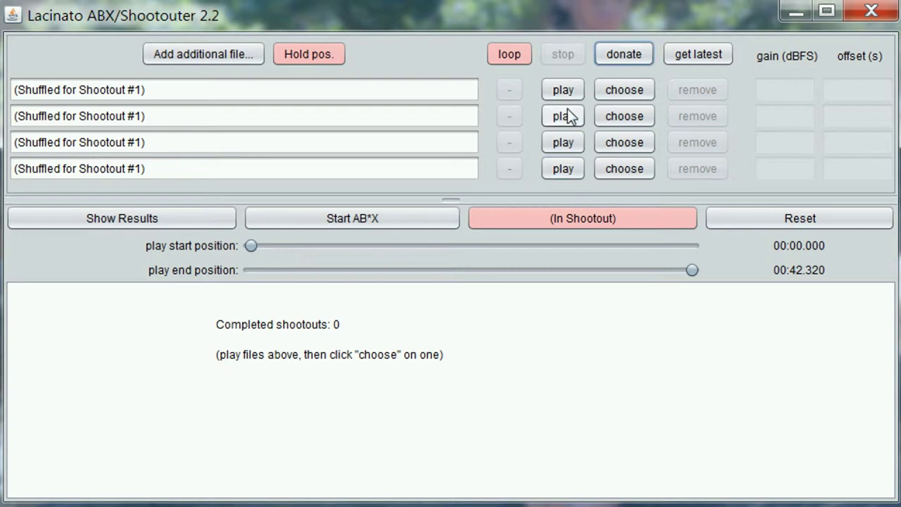
left_click(299, 54)
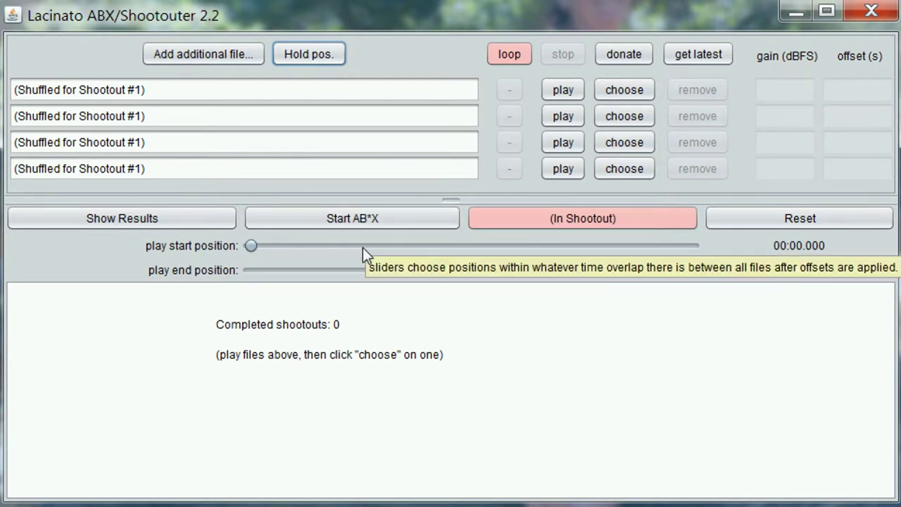
Set playback start to 00:06.843, play all four shuffled files, then stop and turn looping off.
left_click_drag(251, 246, 327, 255)
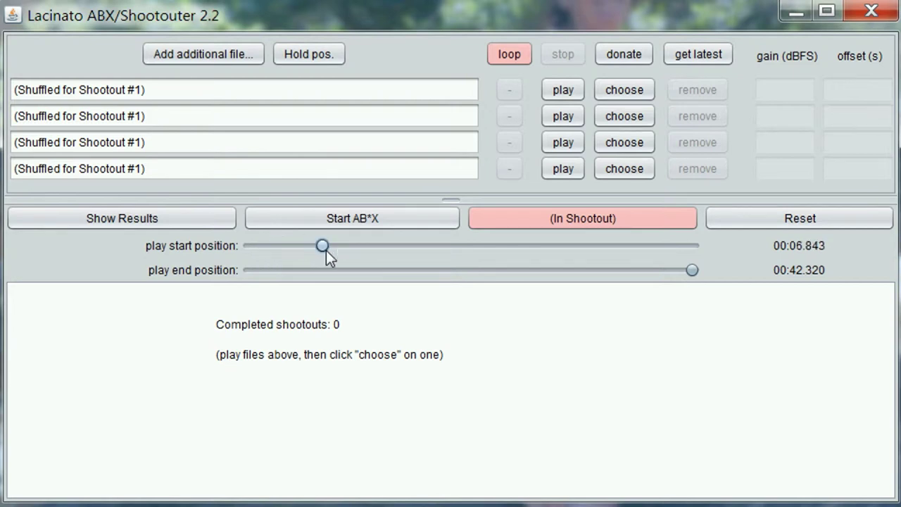
left_click(574, 96)
left_click(563, 117)
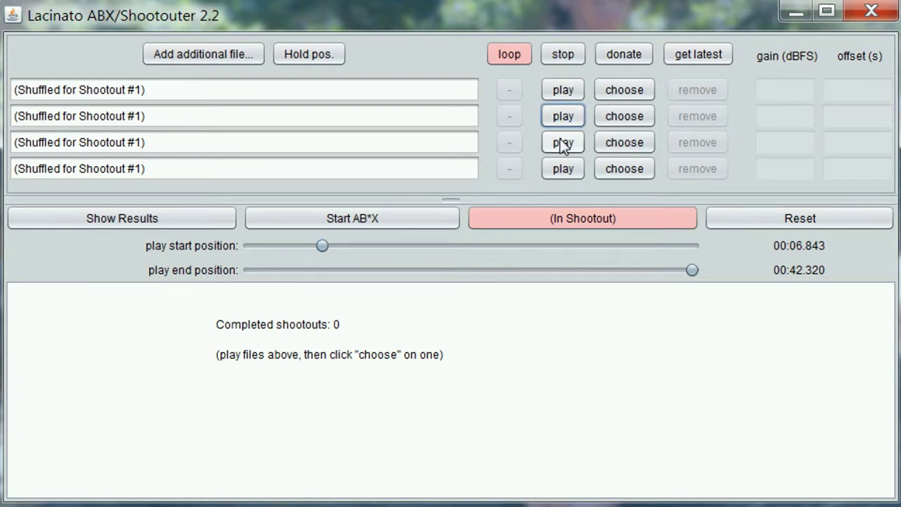
left_click(563, 144)
left_click(559, 168)
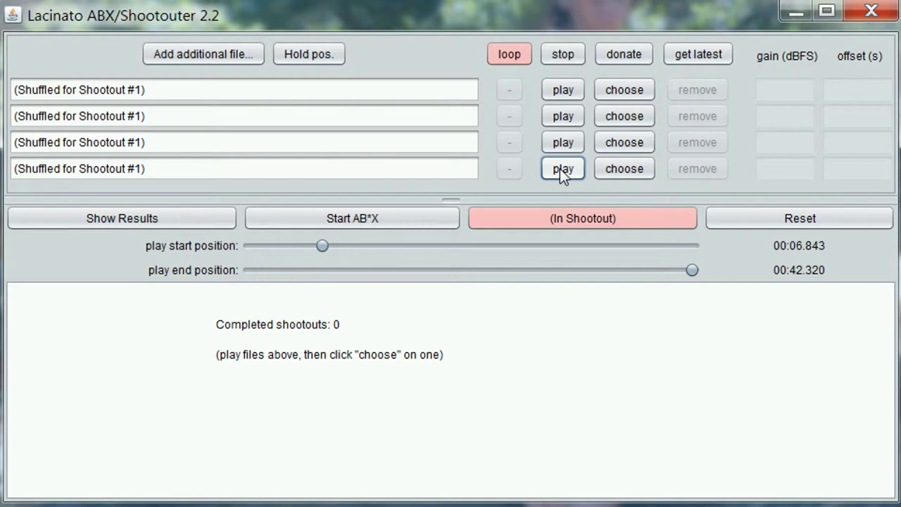
left_click(561, 55)
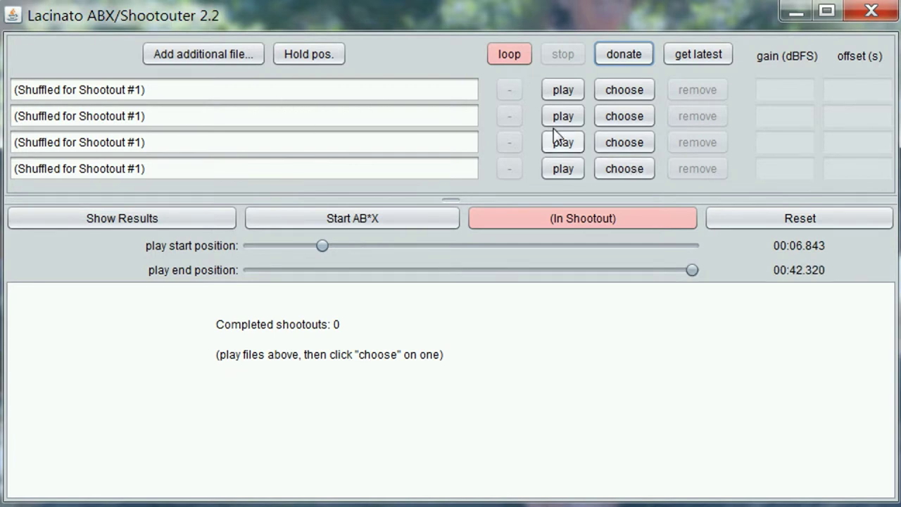
left_click(496, 58)
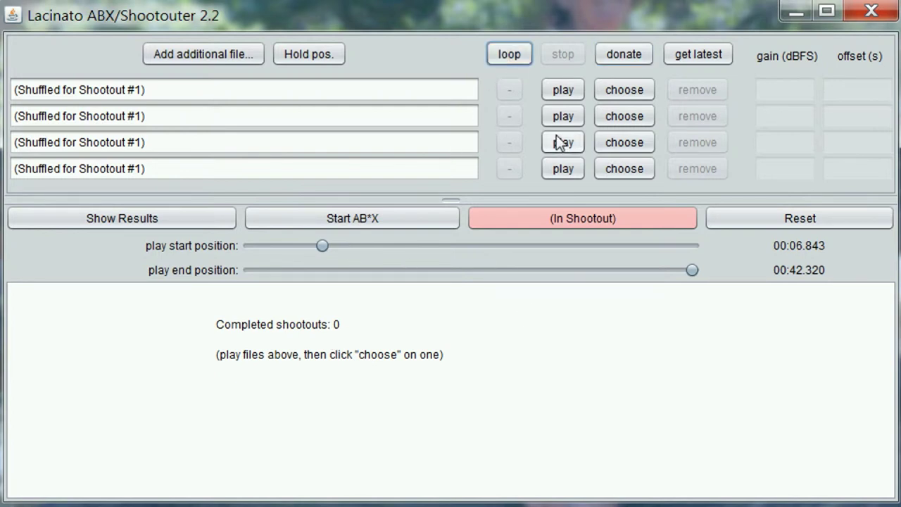
Play the first three shuffled files in turn, then stop playback.
left_click(563, 90)
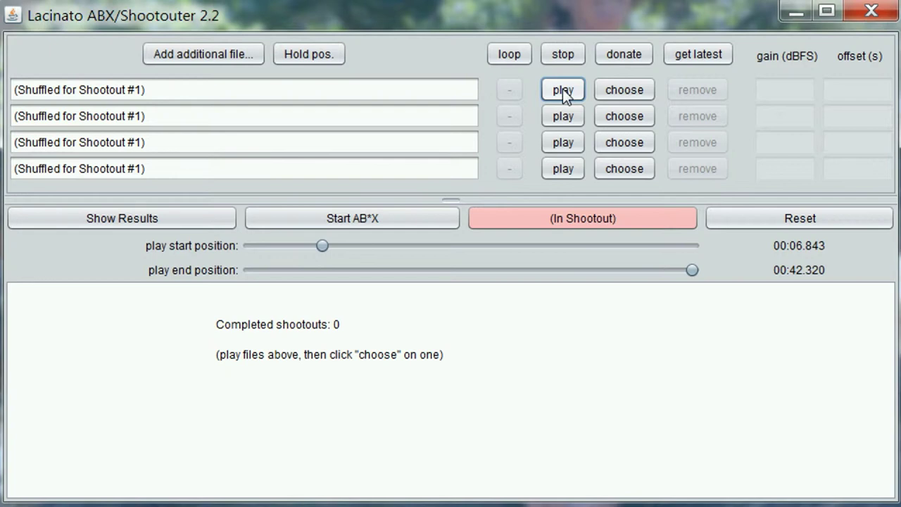
left_click(566, 117)
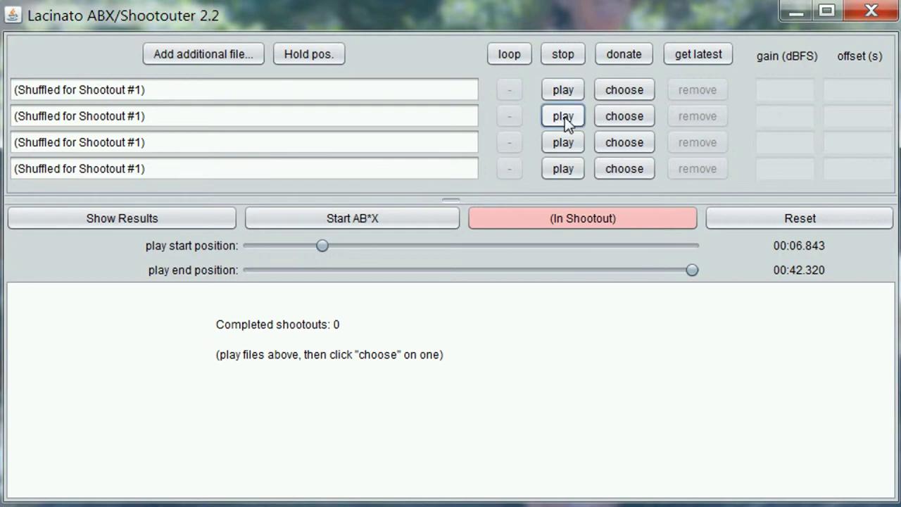
left_click(565, 143)
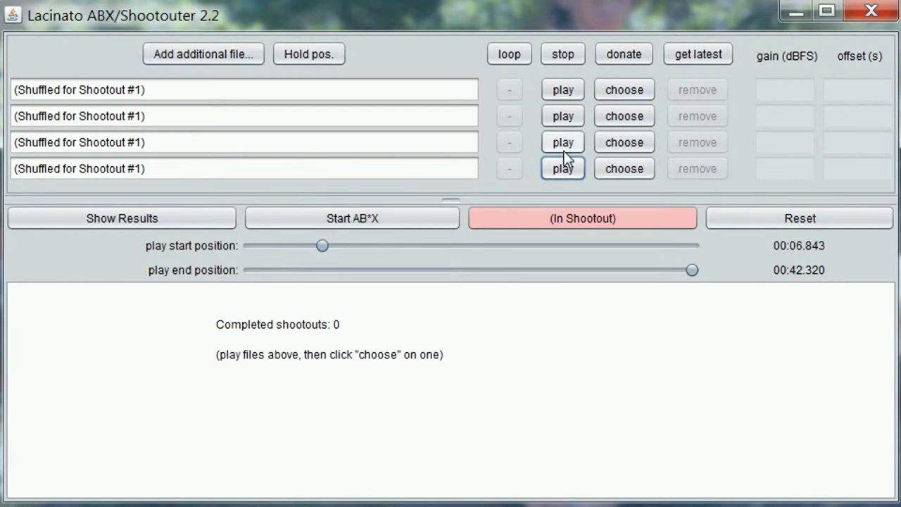
left_click(559, 56)
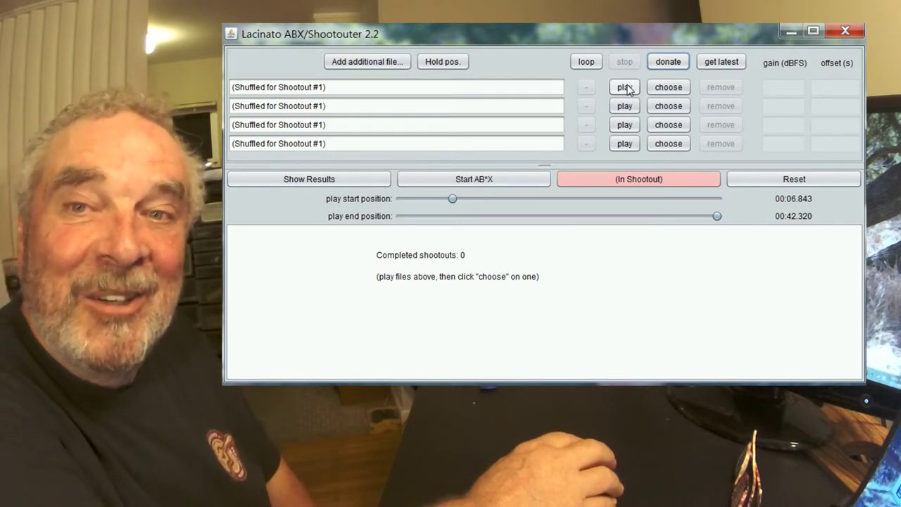
Audition each of the four shuffled recordings individually, stopping after each one.
left_click(624, 87)
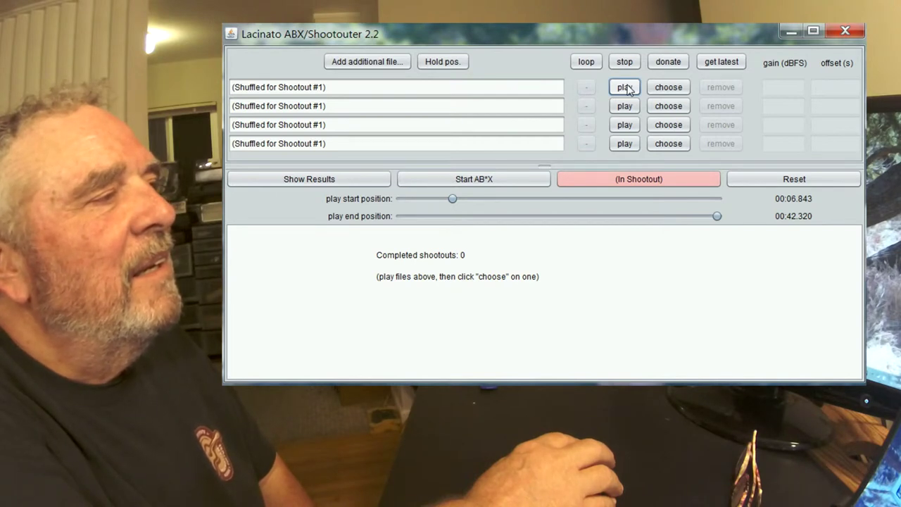
left_click(625, 62)
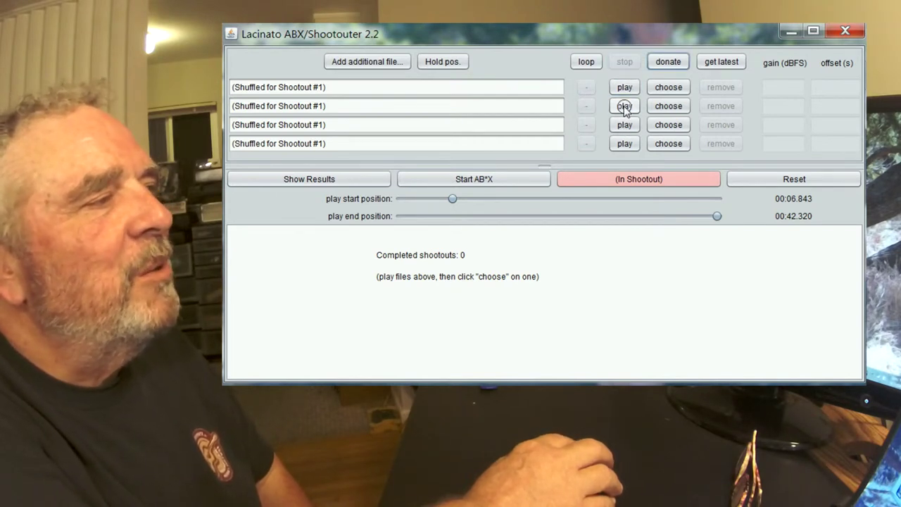
left_click(624, 107)
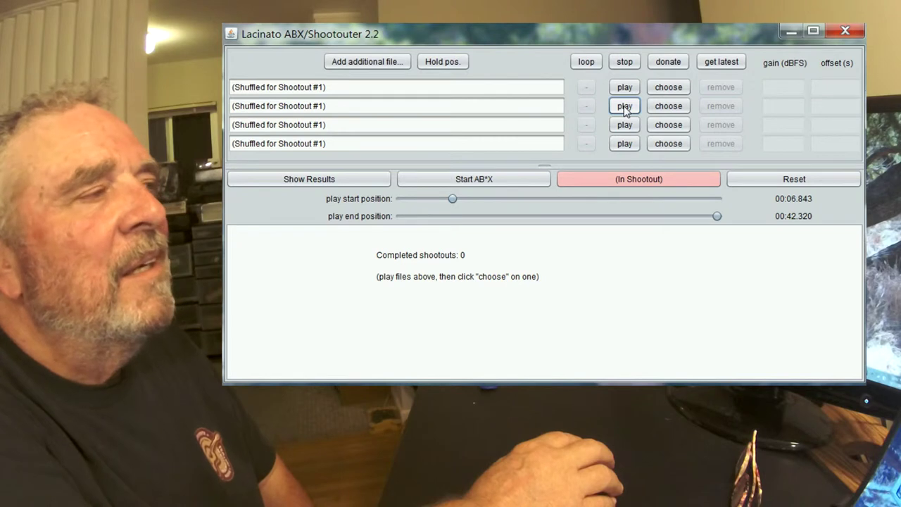
left_click(625, 62)
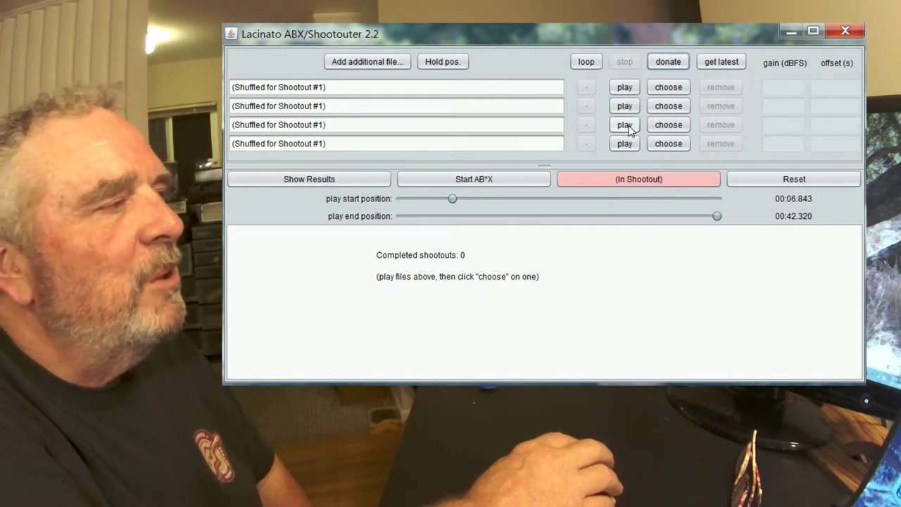
left_click(626, 125)
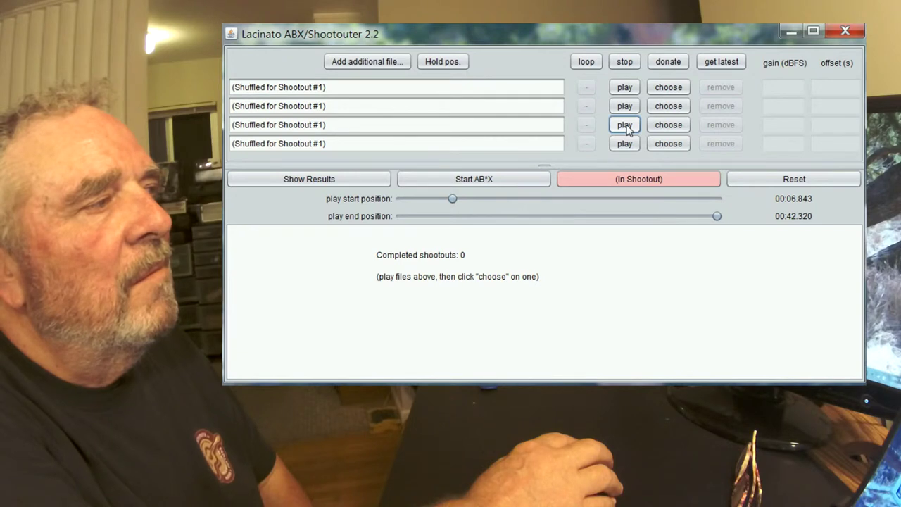
left_click(625, 62)
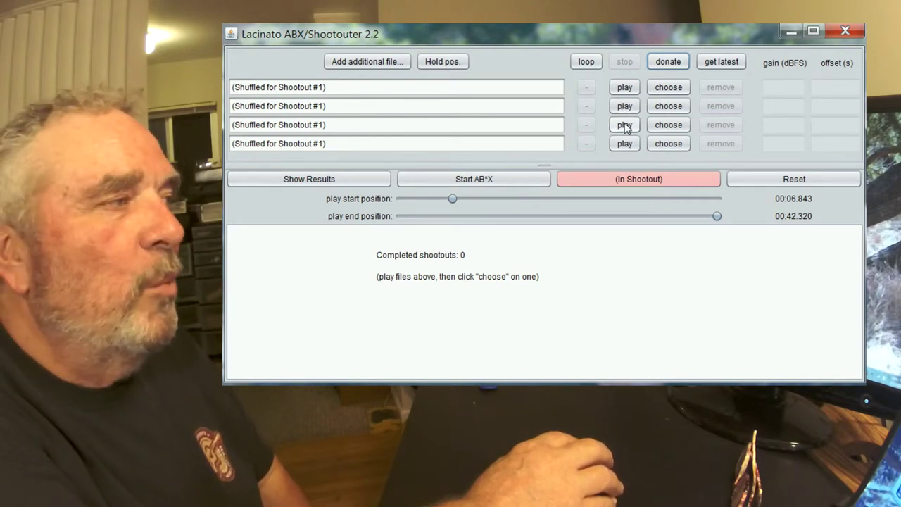
left_click(623, 143)
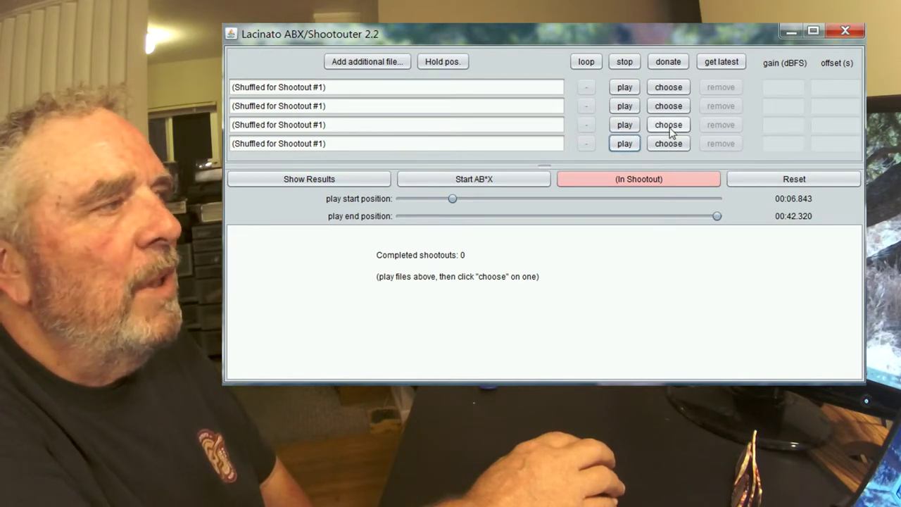
left_click(625, 63)
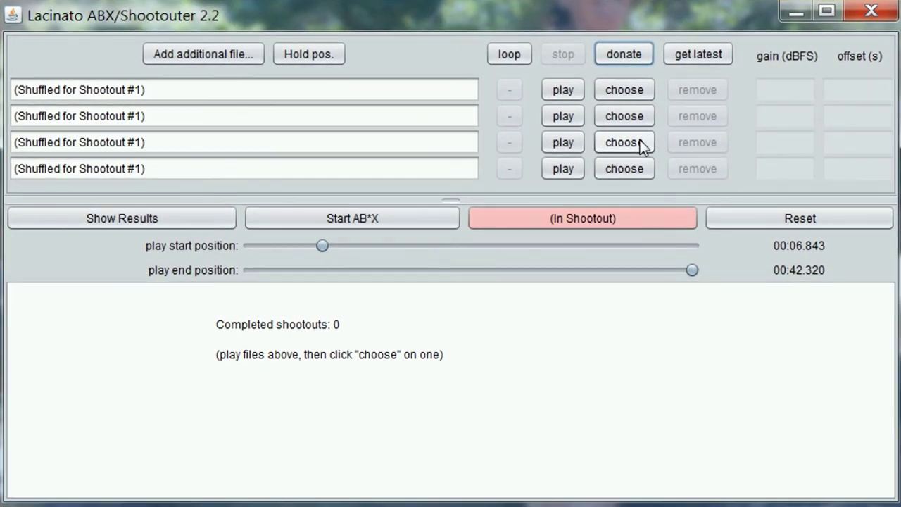
Choose the third recording to finish shootout 1, then choose the second in shootout 2.
left_click(643, 145)
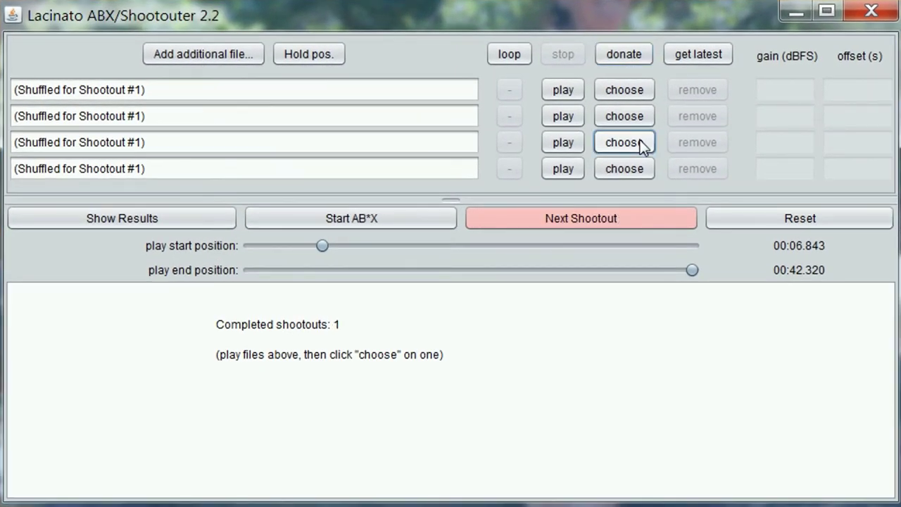
left_click(577, 226)
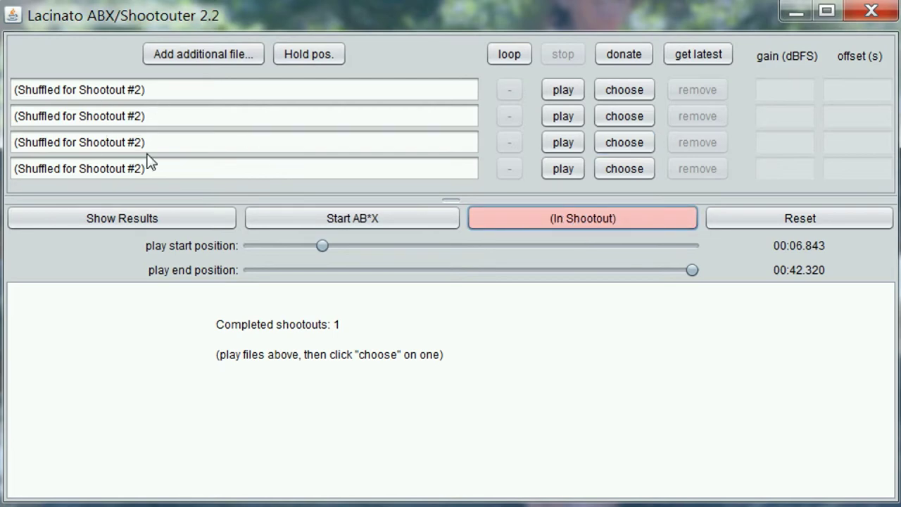
left_click(563, 142)
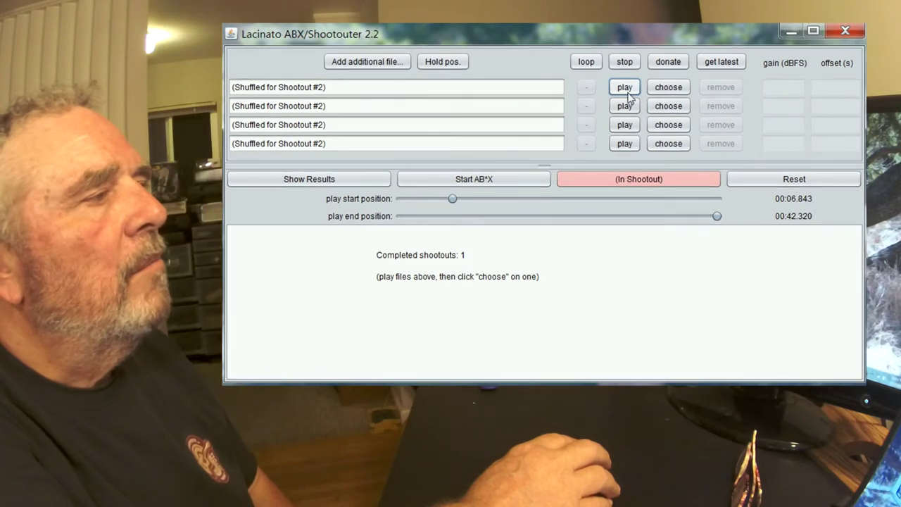
left_click(626, 105)
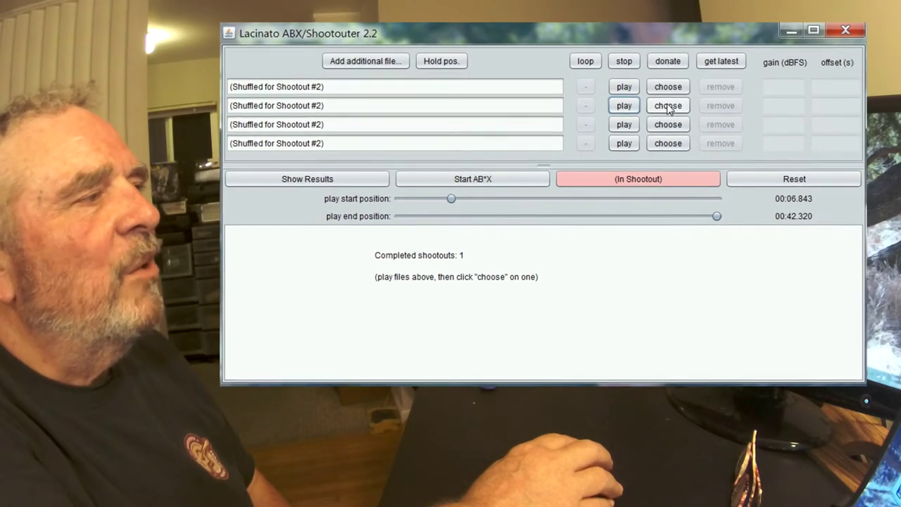
left_click(668, 107)
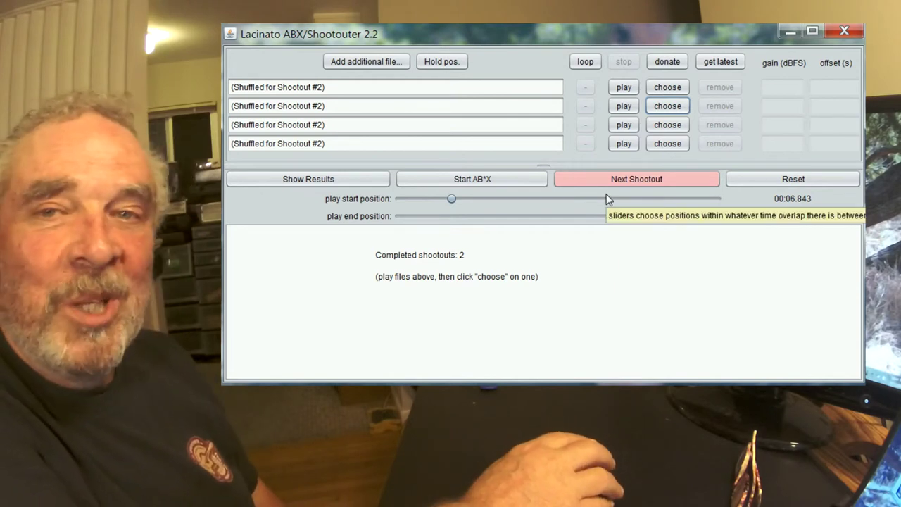
Reset start to 00:00.000, choose the third recording in shootout 3 and the first in shootout 4.
left_click(629, 179)
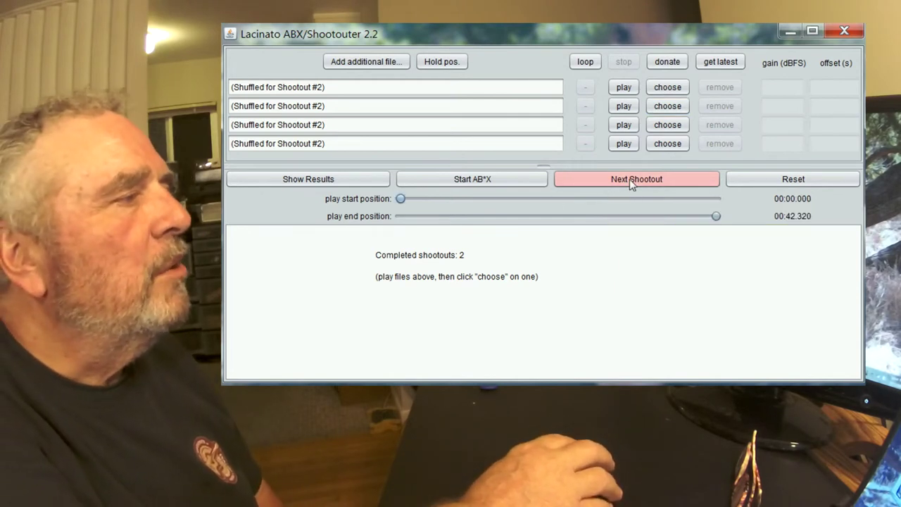
left_click(632, 180)
left_click(624, 144)
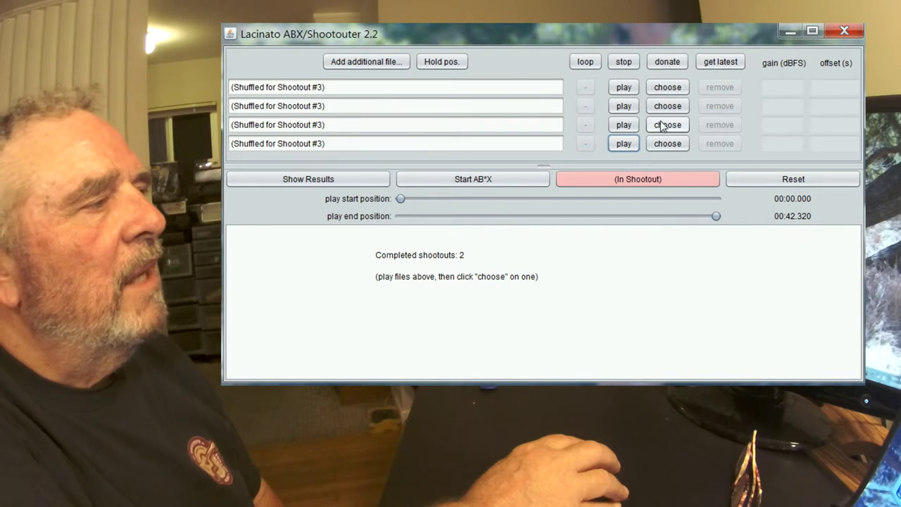
left_click(661, 123)
left_click(629, 177)
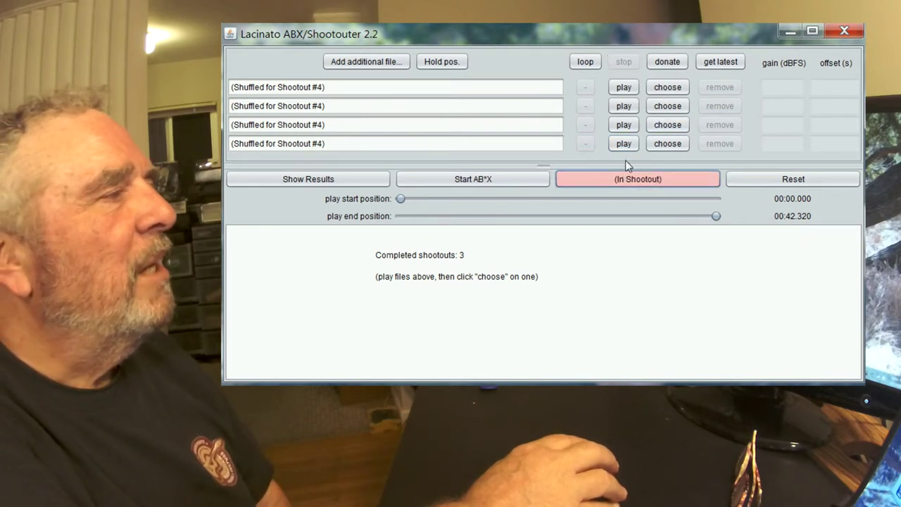
left_click(623, 106)
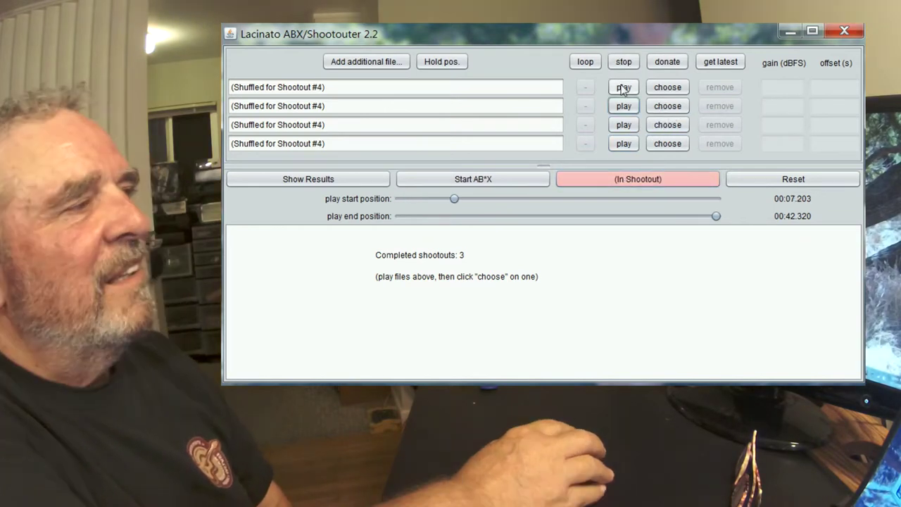
left_click(667, 88)
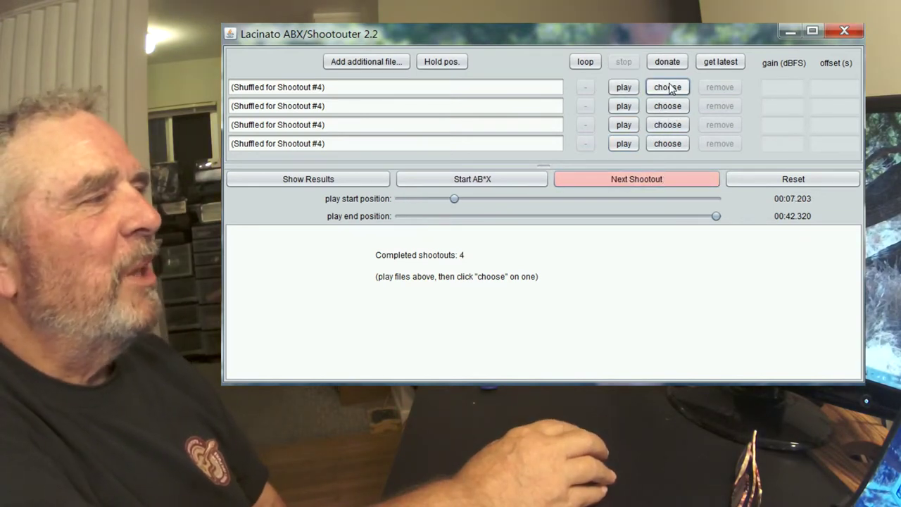
Move start to 00:22.330, choose the second recording in shootout 5, and show the results.
left_click_drag(459, 200, 567, 204)
left_click(613, 181)
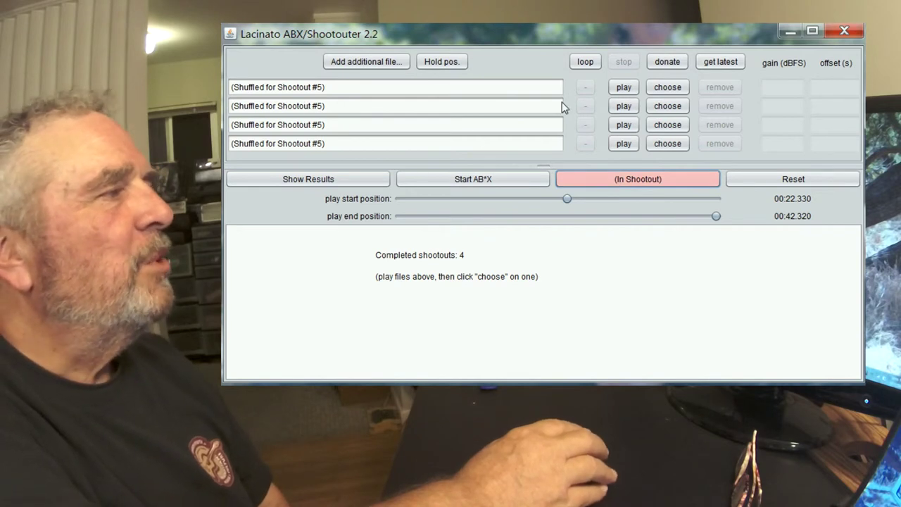
left_click(629, 88)
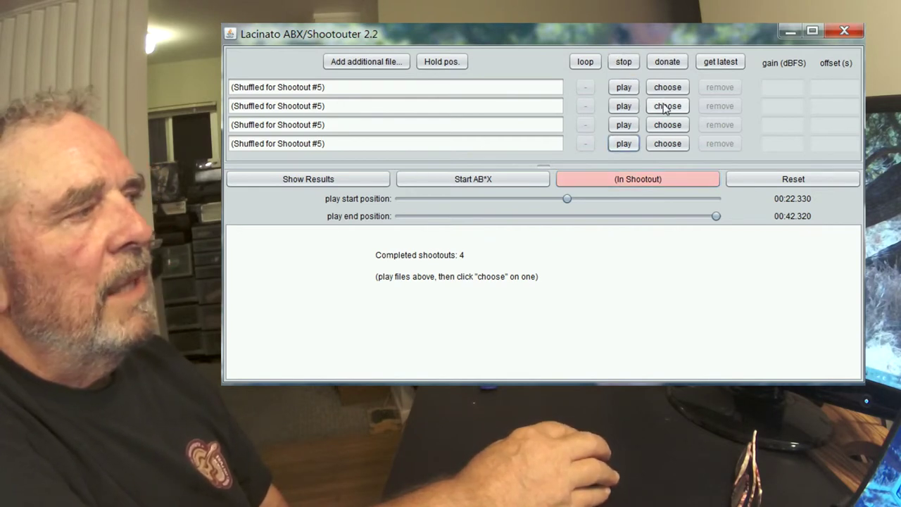
left_click(666, 105)
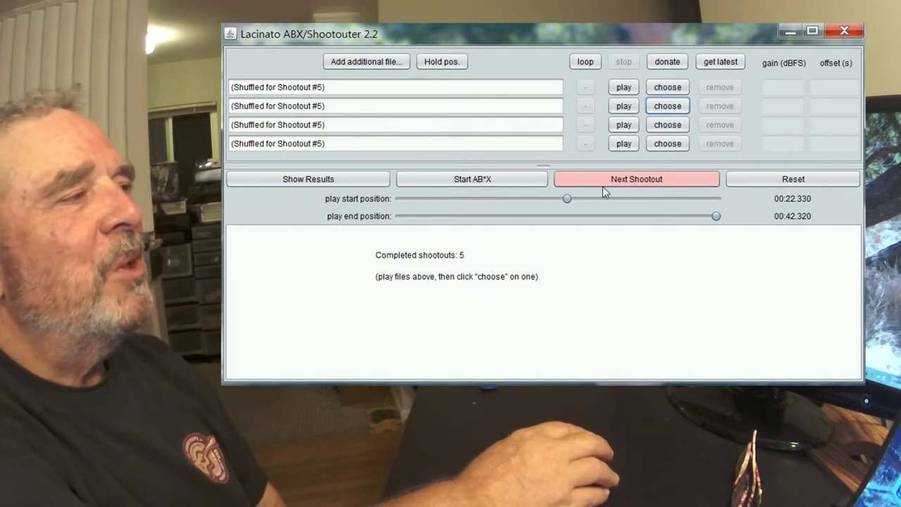
left_click(324, 180)
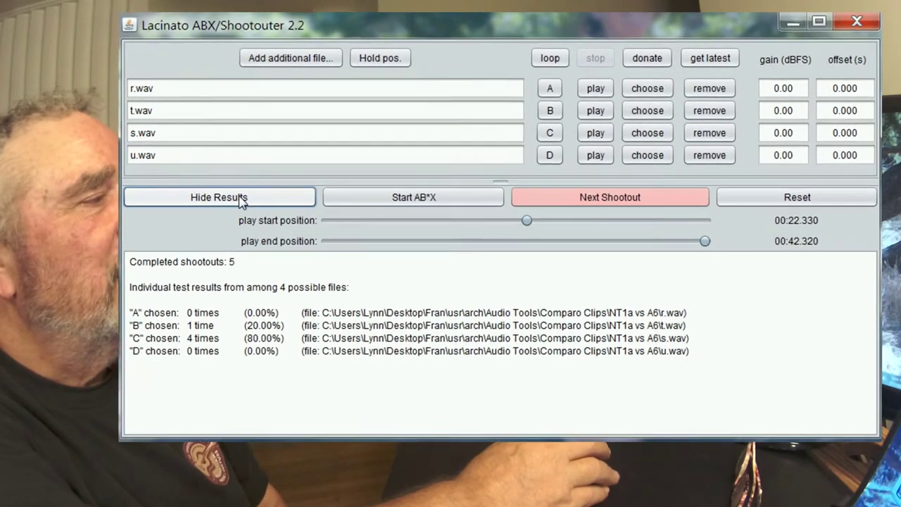